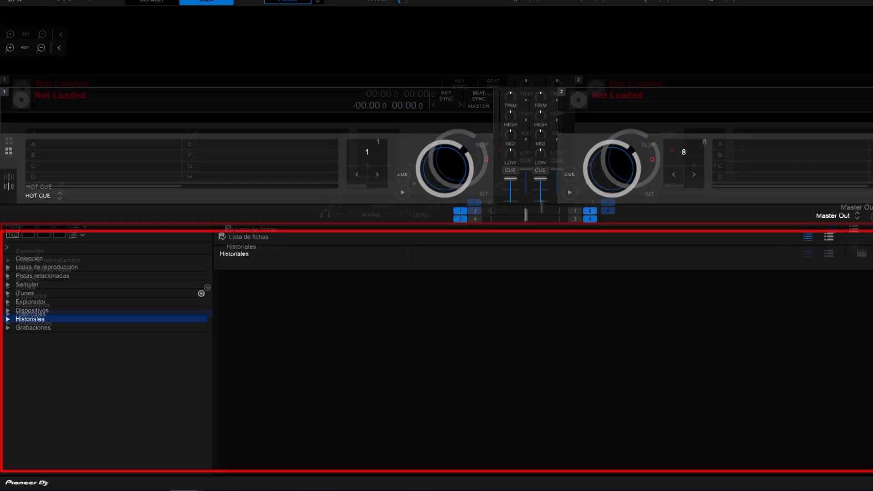
# Step: Browse the track collection and the contents of the D:ALMACÉN drive in the Explorador tree
pyautogui.click(29, 259)
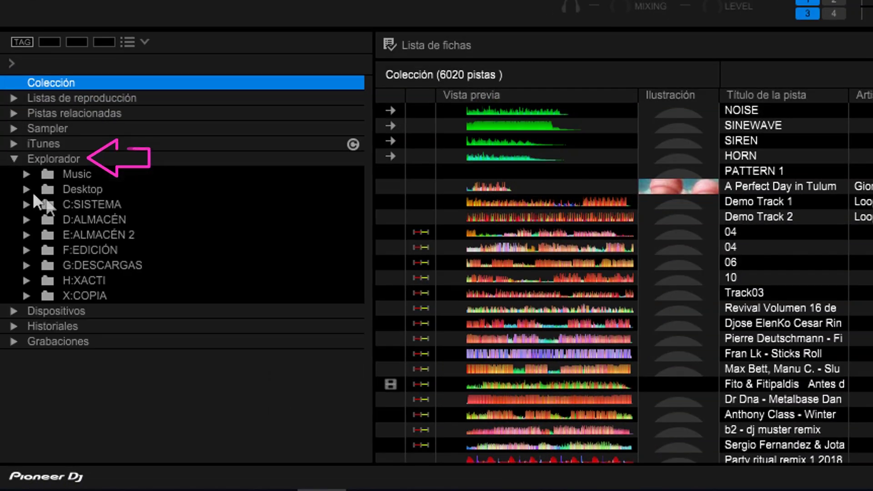
pyautogui.click(83, 200)
pyautogui.click(84, 213)
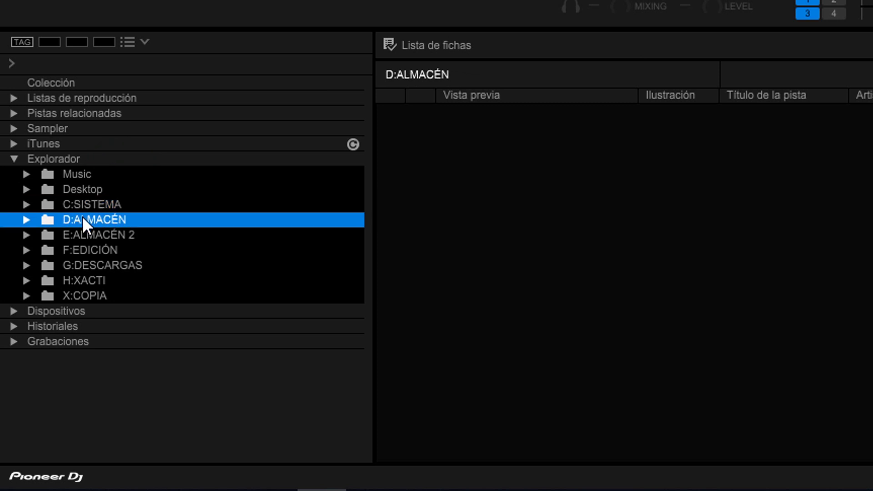
pyautogui.doubleClick(83, 216)
pyautogui.doubleClick(83, 217)
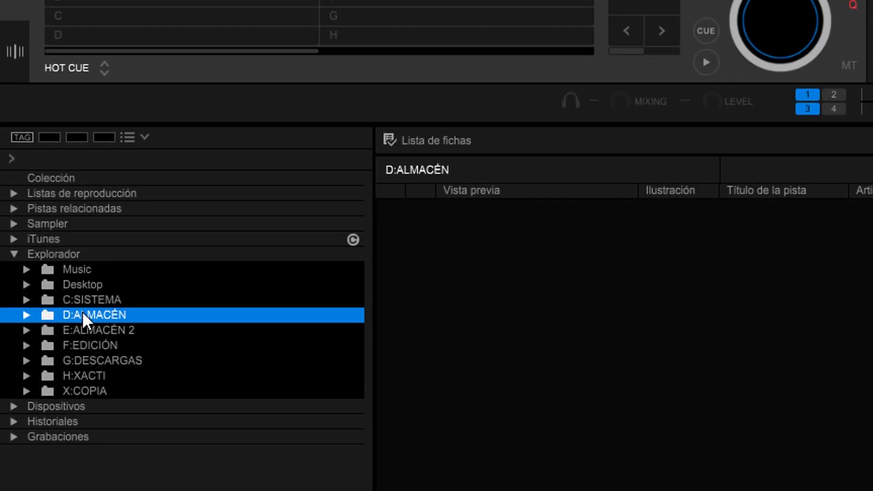
# Step: Search the whole collection for "tiesto" and load the Tiesto Feat Kirsty Hawkshaw track "Just Be" onto deck 1
pyautogui.click(44, 180)
pyautogui.click(669, 225)
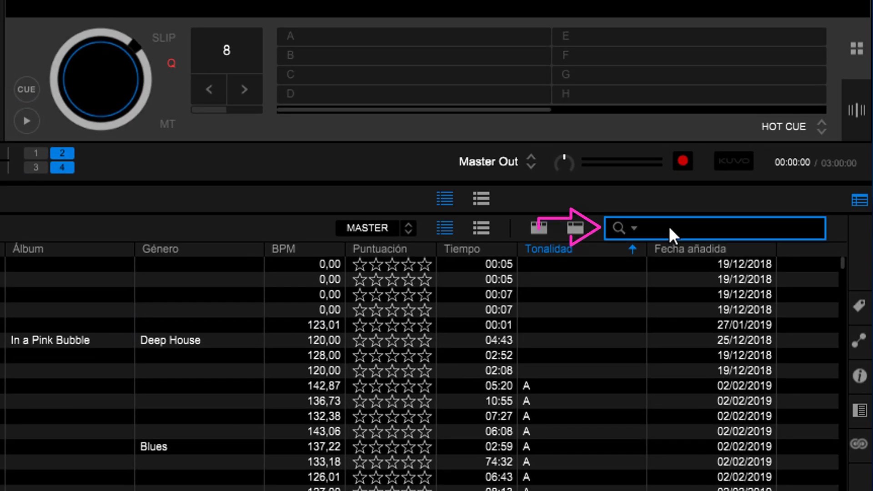
pyautogui.write('tiesto')
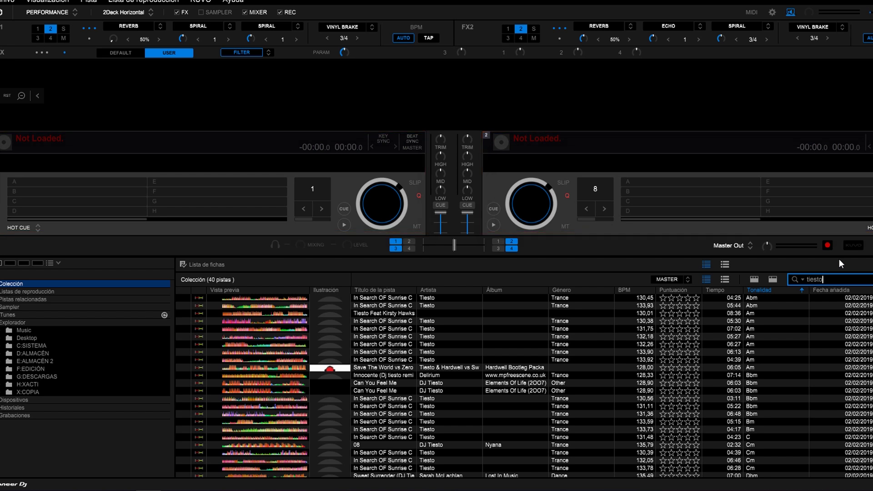
pyautogui.moveTo(375, 313); pyautogui.dragTo(375, 202)
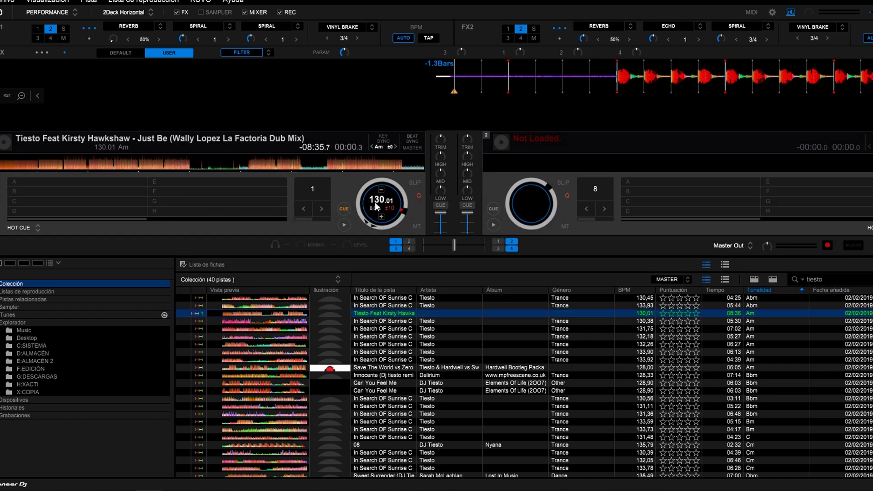
# Step: Switch to the Windows file explorer and load an audio file from its folder onto deck 2
pyautogui.hotkey('alt', 'Tab')
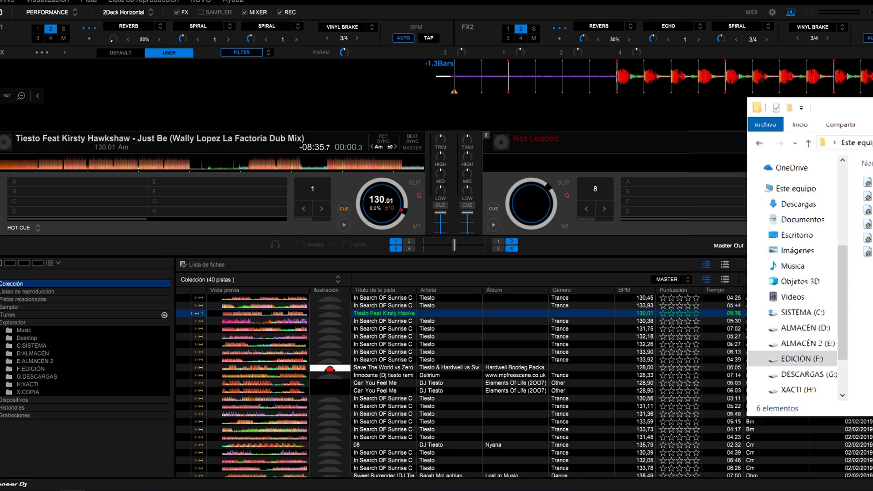
pyautogui.moveTo(673, 215); pyautogui.dragTo(522, 196)
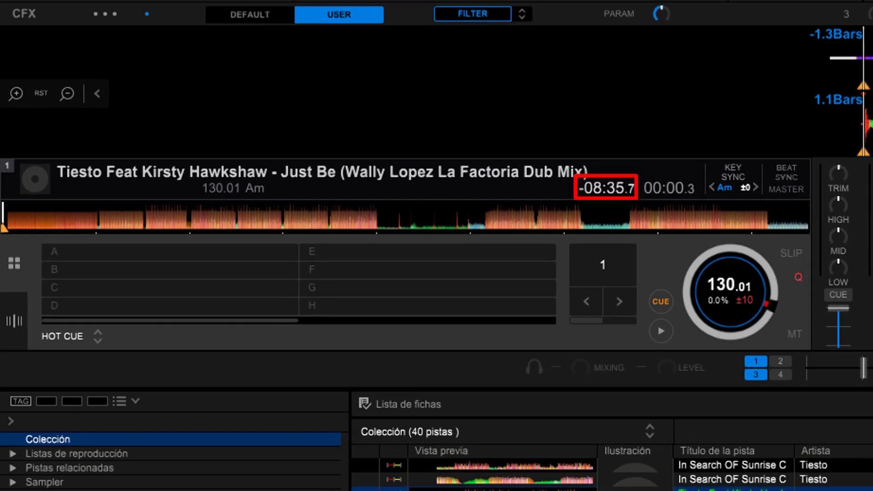
# Step: Move deck 1's playback position to about 02:05 and set its beat loop length to 2
pyautogui.click(200, 218)
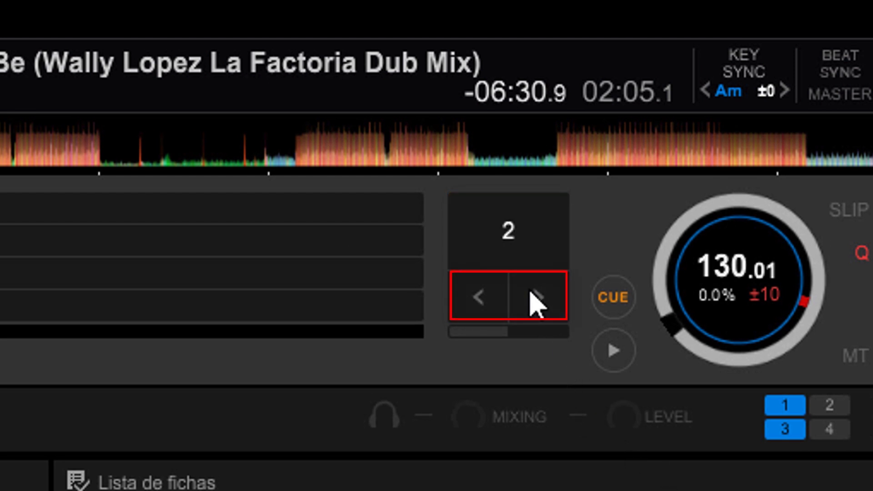
pyautogui.click(497, 298)
pyautogui.click(497, 298)
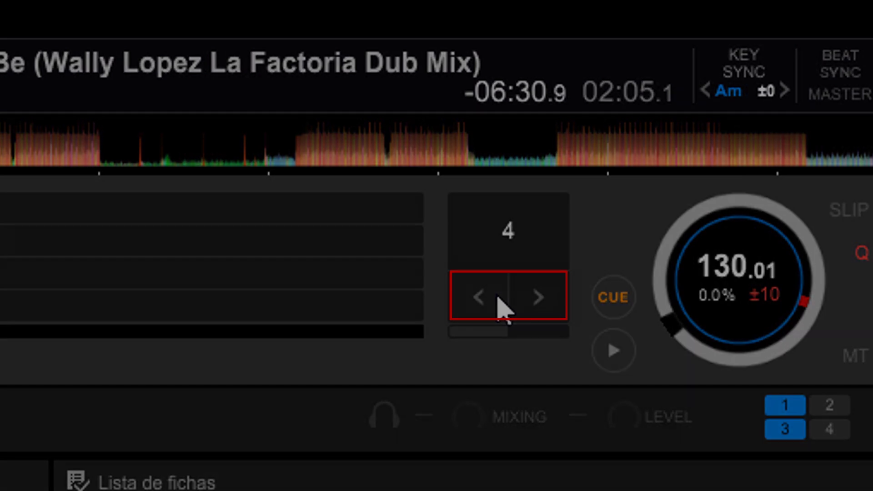
pyautogui.click(496, 298)
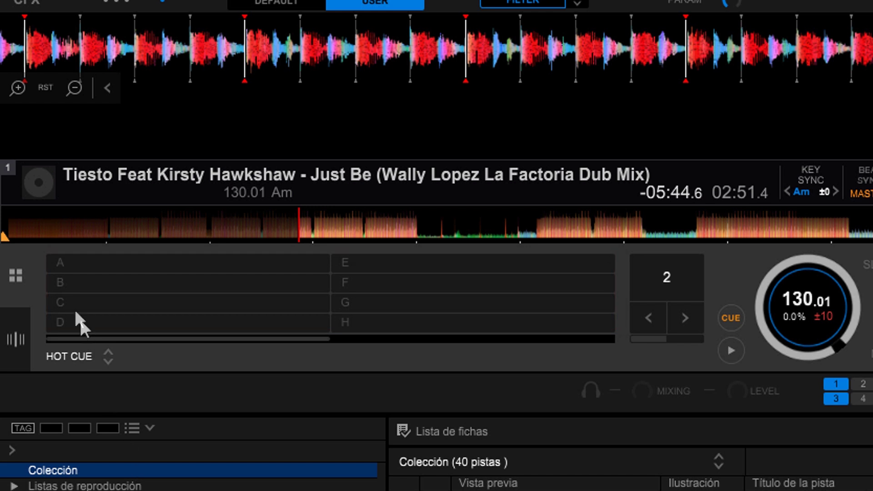
# Step: Store hot cues on deck 1, A at 02:51, B at 01:59 and E at 03:26, and recall hot cue E from about 03:48
pyautogui.click(207, 223)
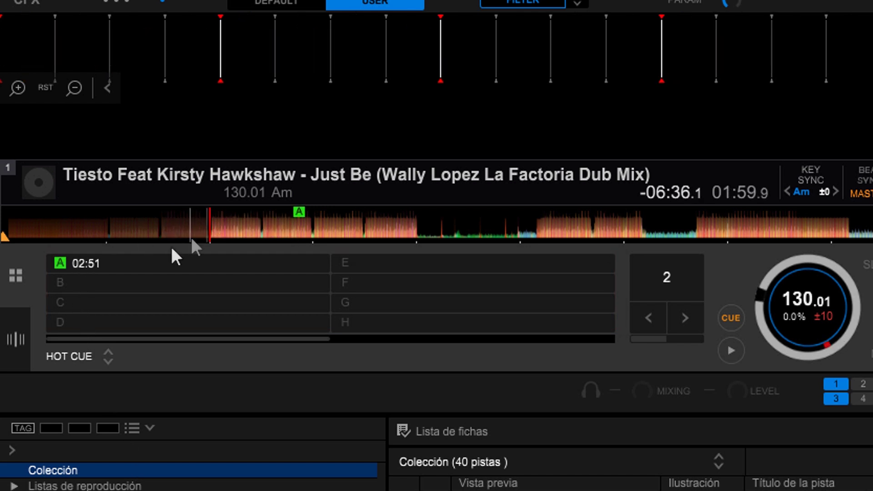
pyautogui.click(82, 283)
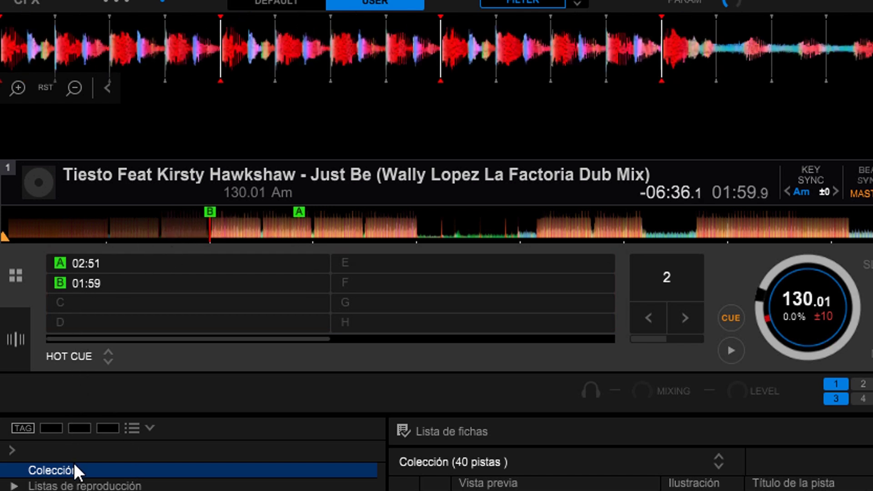
pyautogui.click(358, 223)
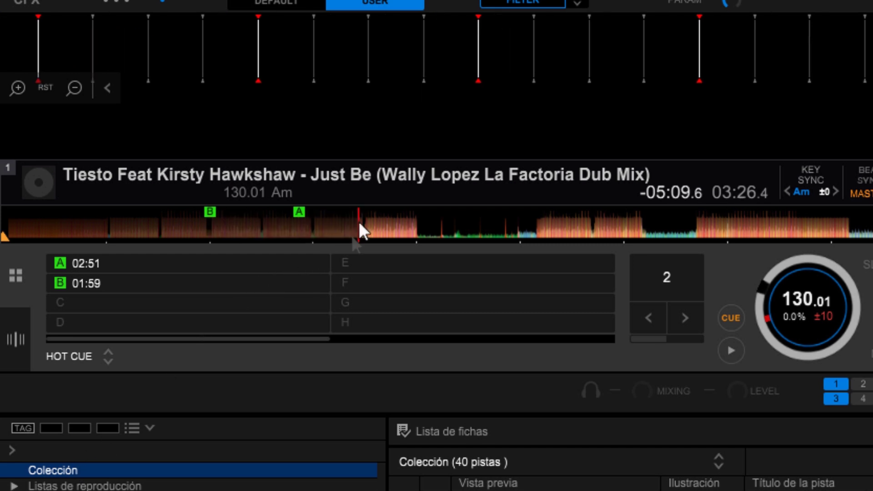
pyautogui.click(338, 264)
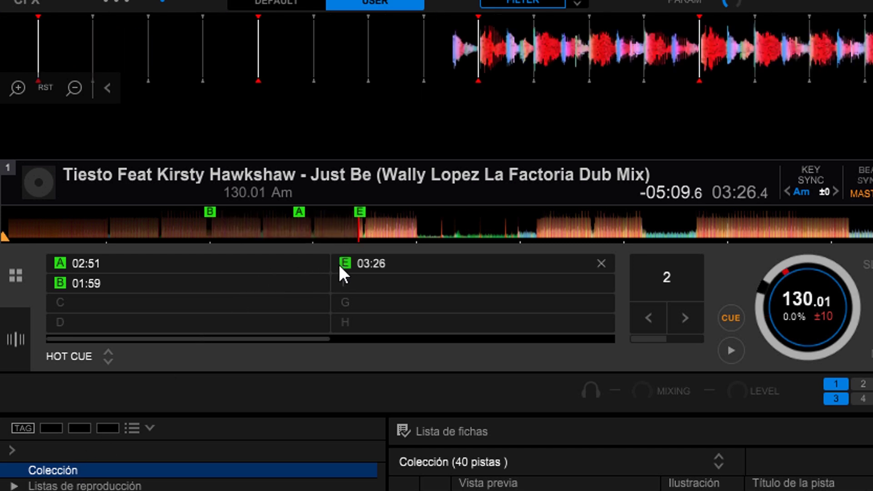
pyautogui.click(398, 227)
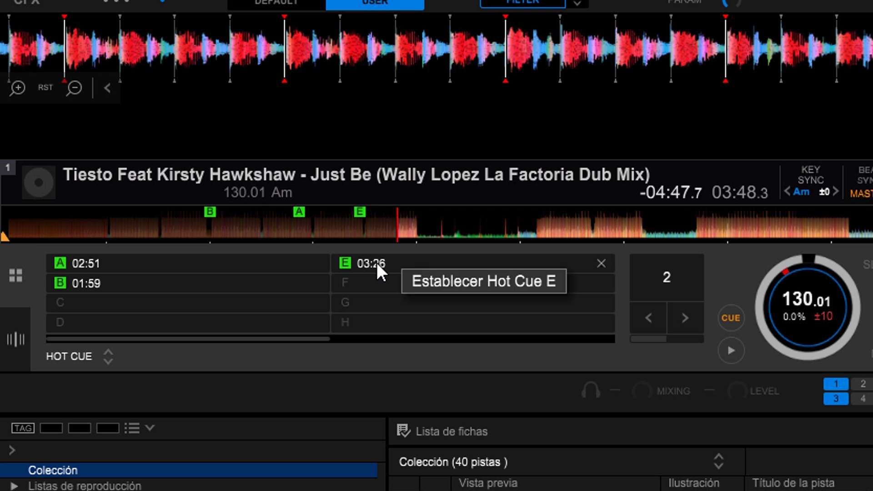
pyautogui.click(377, 263)
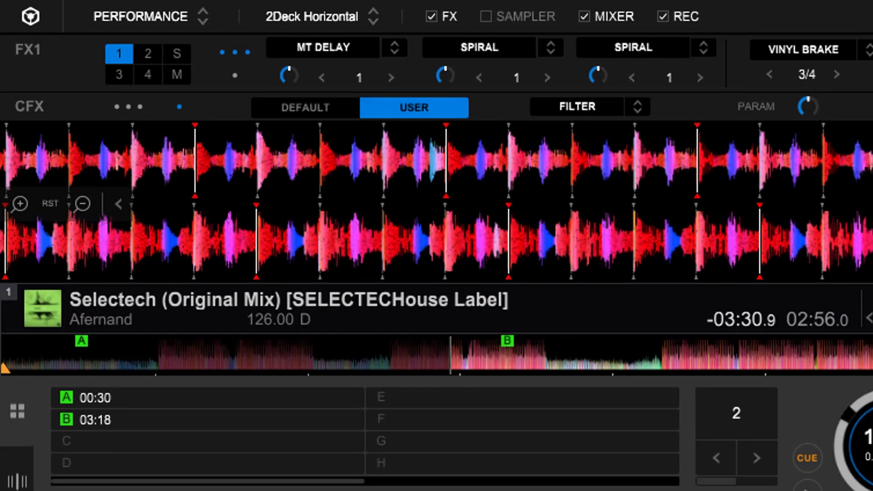
# Step: Set the first effect of FX1 to REVERB
pyautogui.click(390, 48)
pyautogui.click(339, 155)
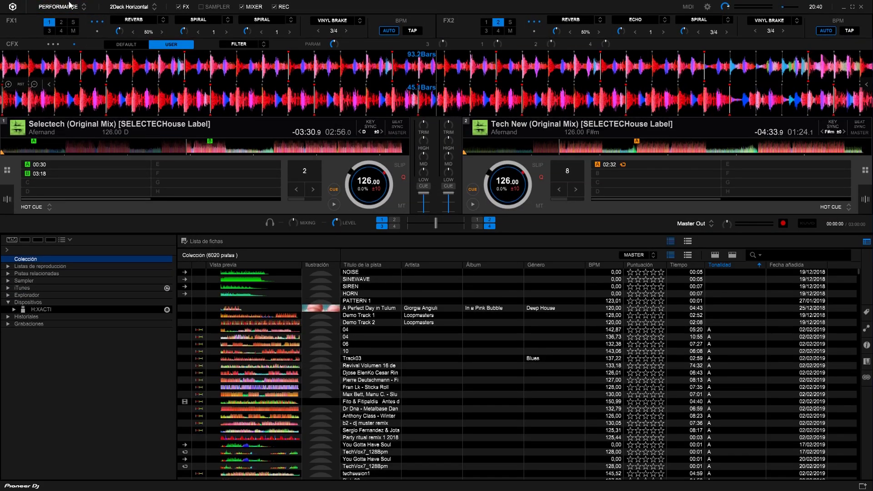
# Step: Switch the operating mode from PERFORMANCE to EXPORT
pyautogui.click(84, 7)
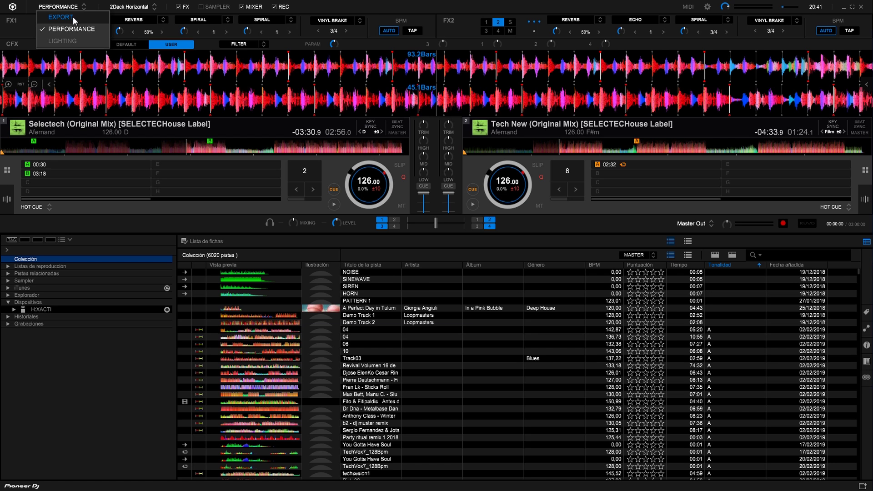
pyautogui.click(74, 18)
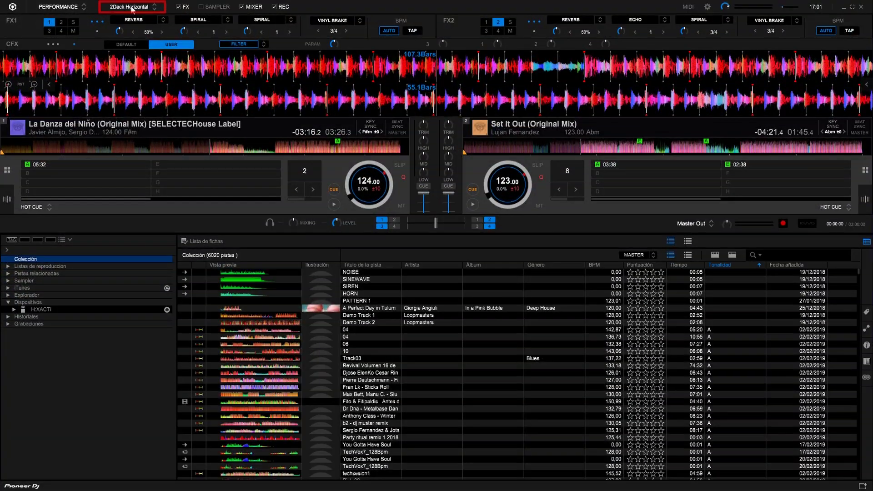
# Step: Switch the deck layout to 4Deck Vertical and return it to 2Deck Horizontal
pyautogui.click(419, 27)
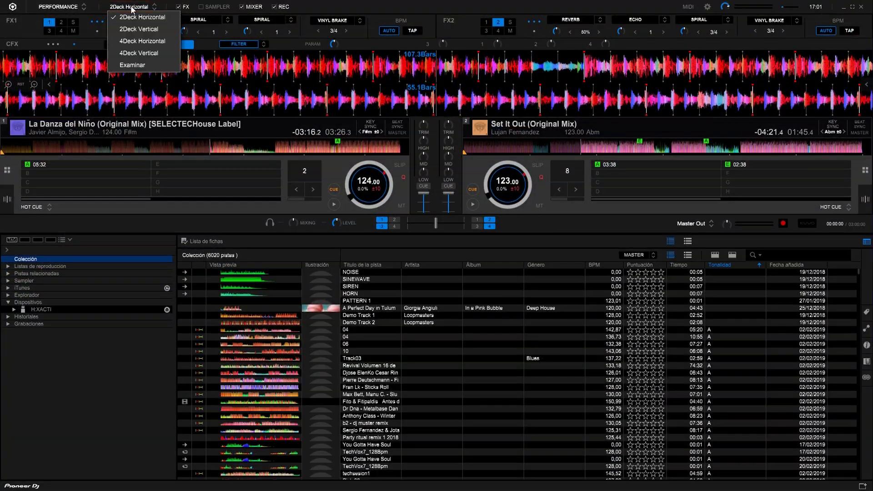
pyautogui.click(136, 54)
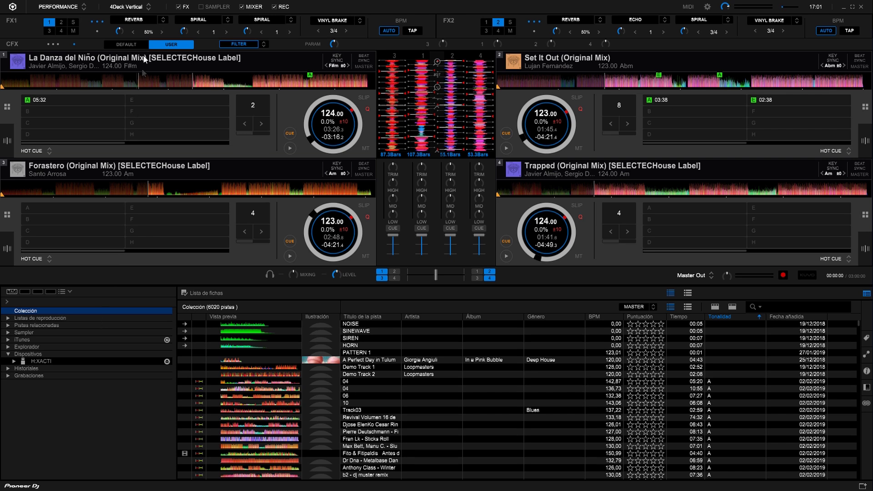
pyautogui.click(149, 8)
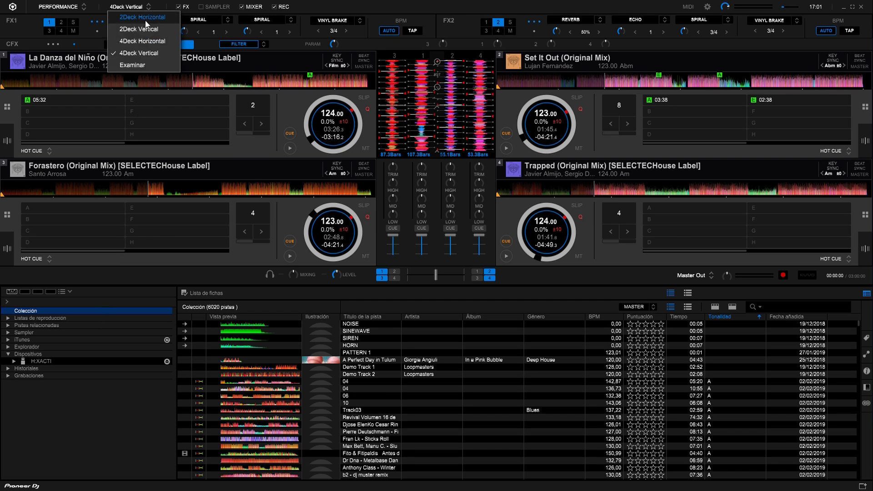
pyautogui.click(146, 22)
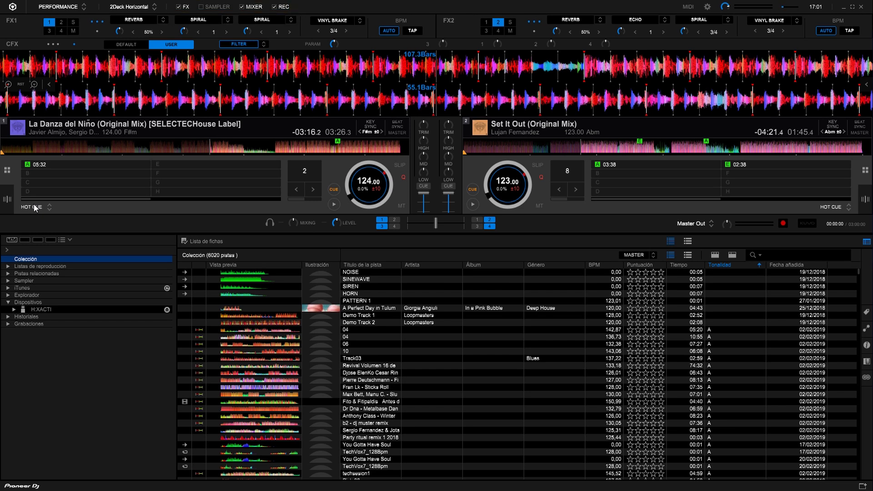
# Step: Show the SAMPLER section, and toggle the FX, MIXER and REC sections off and back on
pyautogui.click(178, 7)
pyautogui.click(179, 7)
pyautogui.click(203, 8)
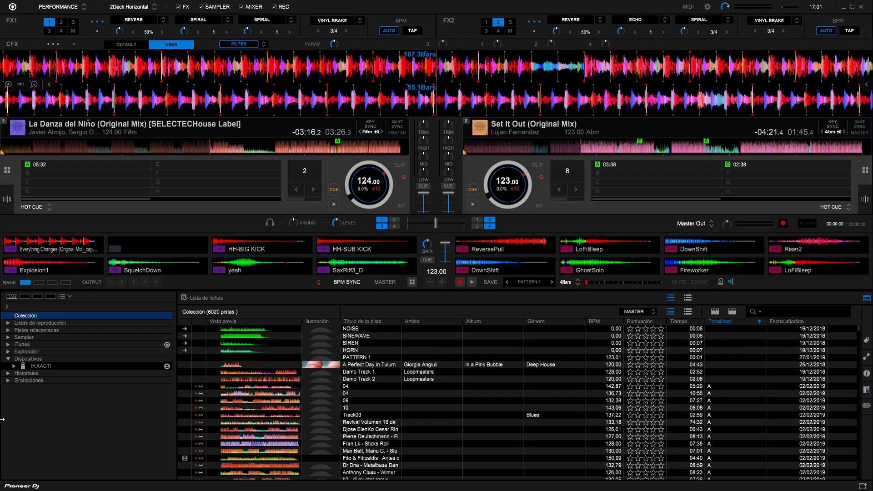
pyautogui.click(242, 7)
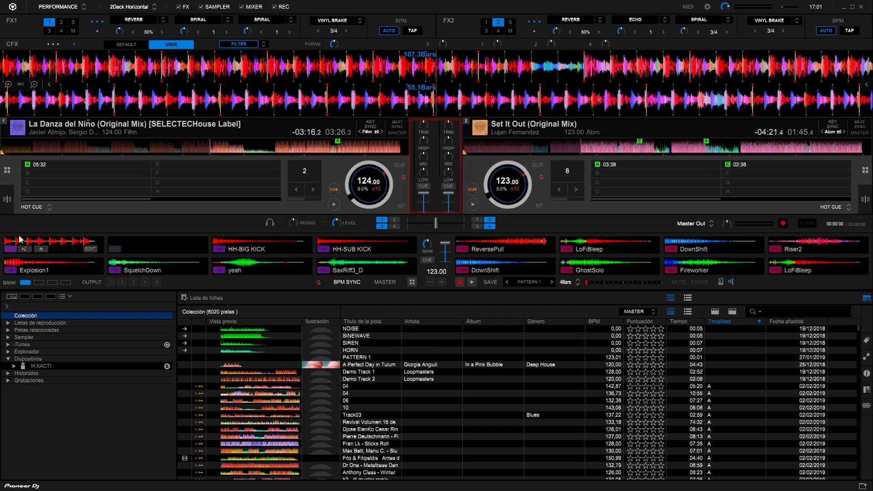
pyautogui.click(274, 7)
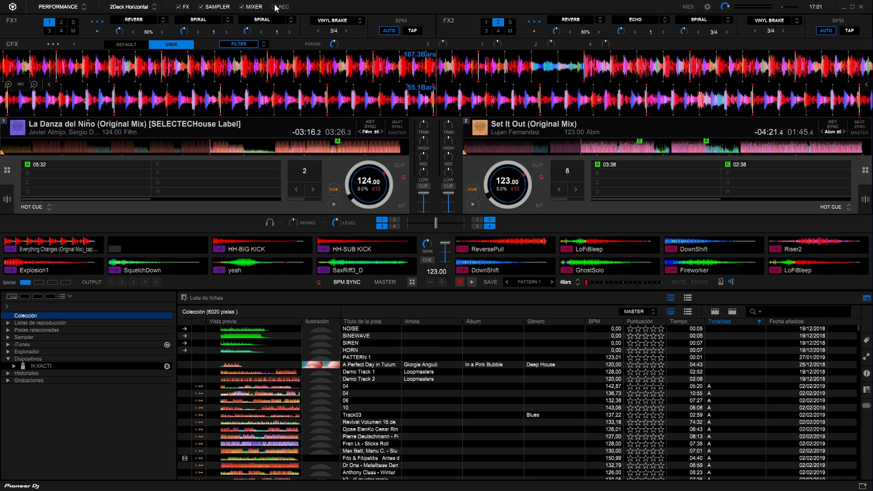
pyautogui.click(275, 8)
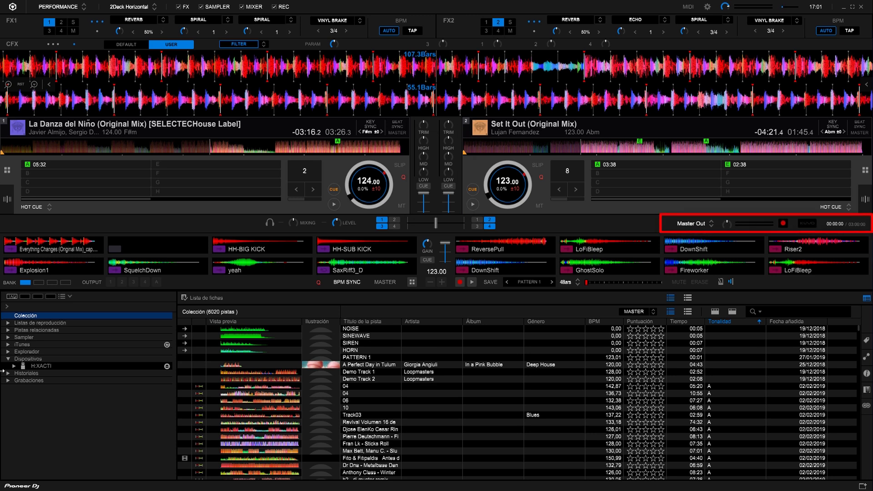